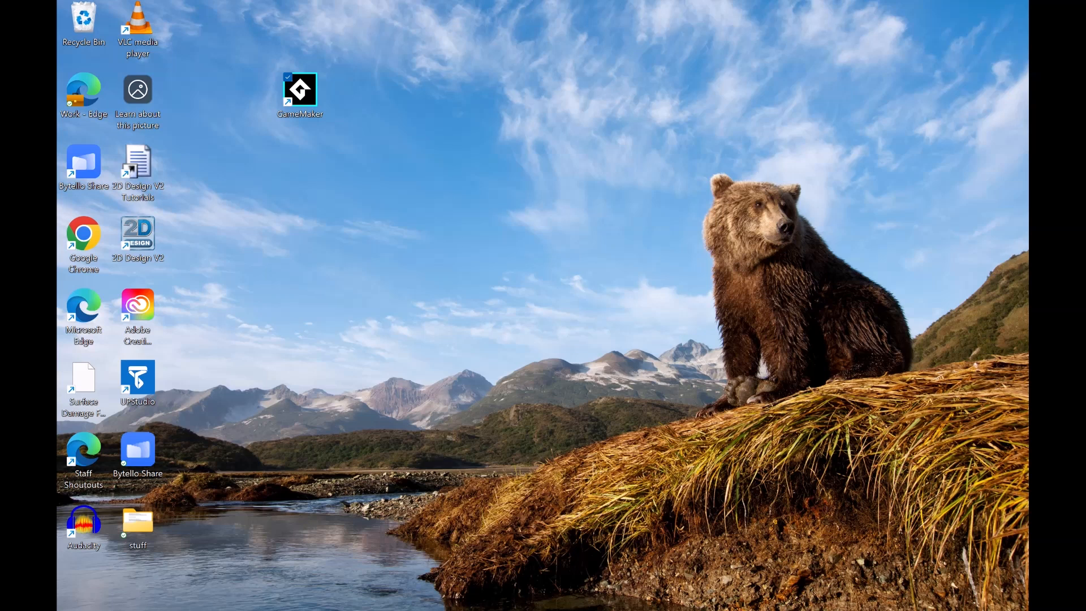
Open GameMaker and start a new project of the Game type.
double_click(302, 100)
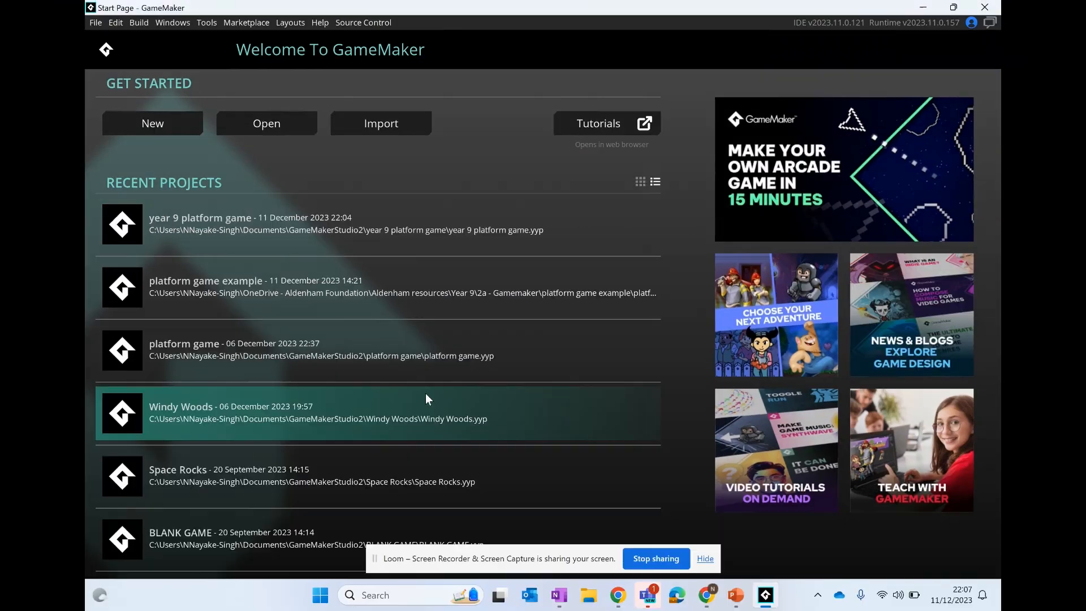
left_click(154, 123)
left_click(176, 265)
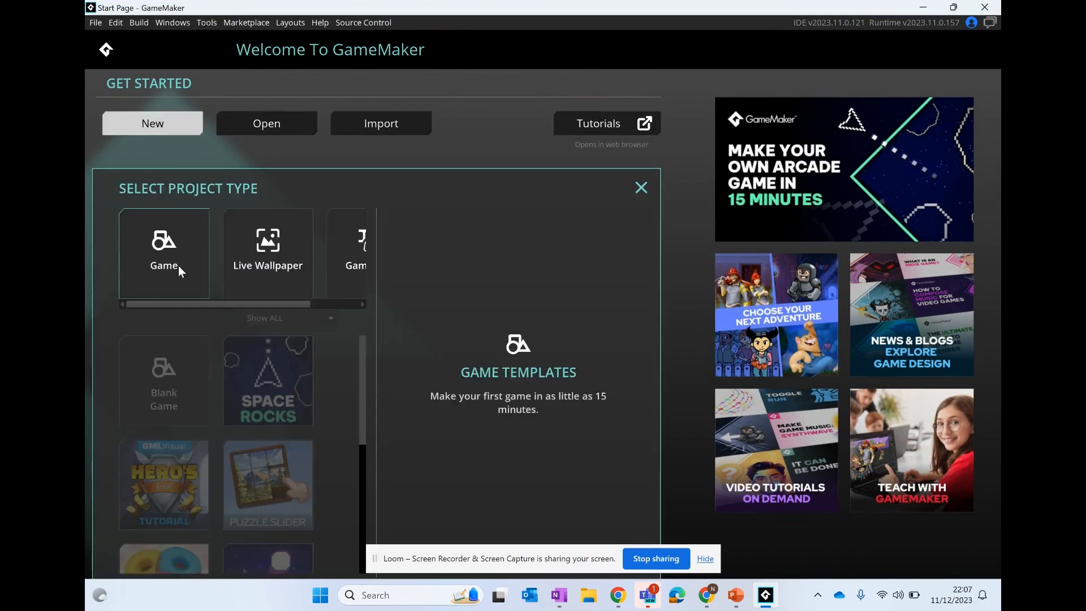
left_click(164, 400)
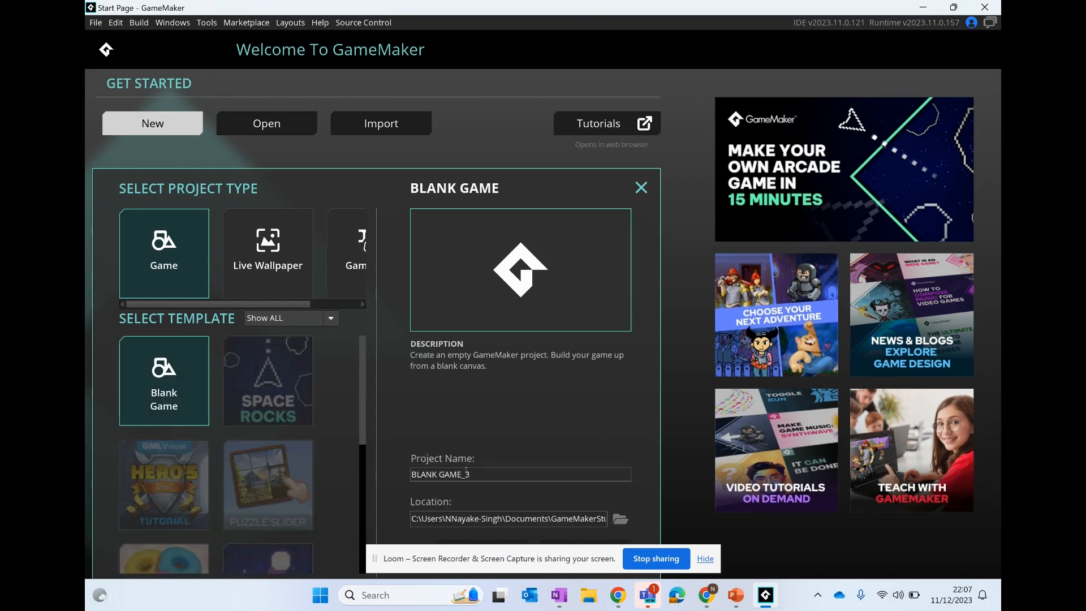
key("ctrl+a")
type("year 9 game maker project")
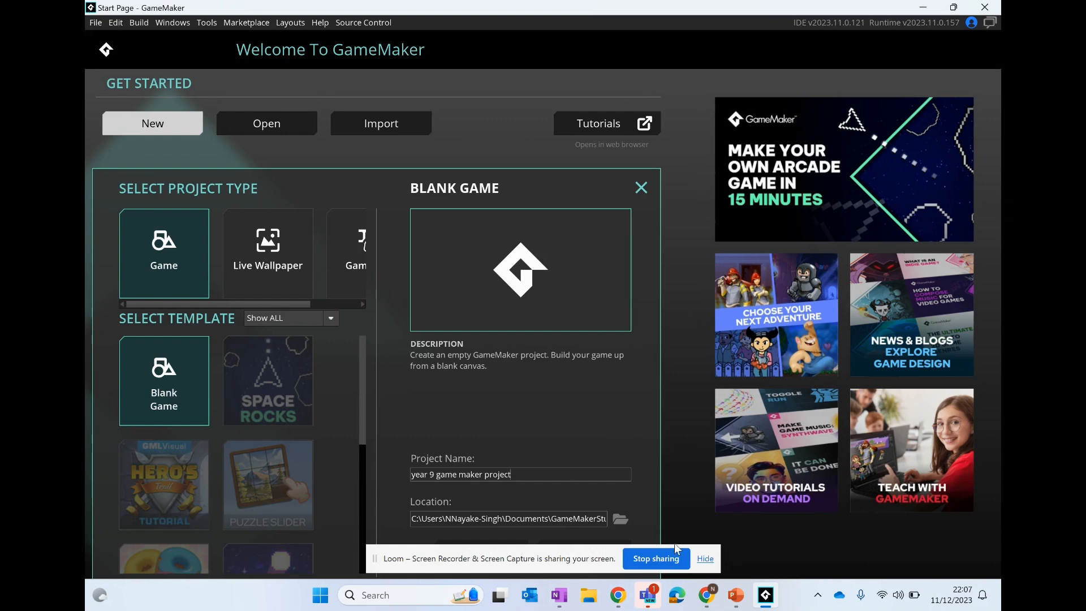
left_click(512, 542)
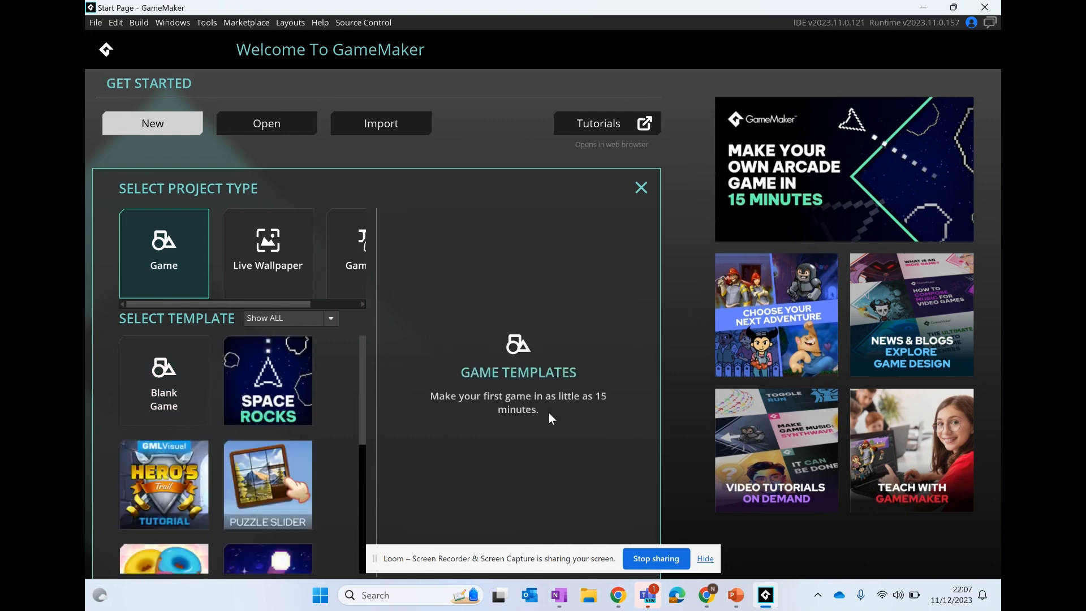
Create the project from the Blank Game template with the default name and collapse the message pane below the workspace.
left_click(194, 394)
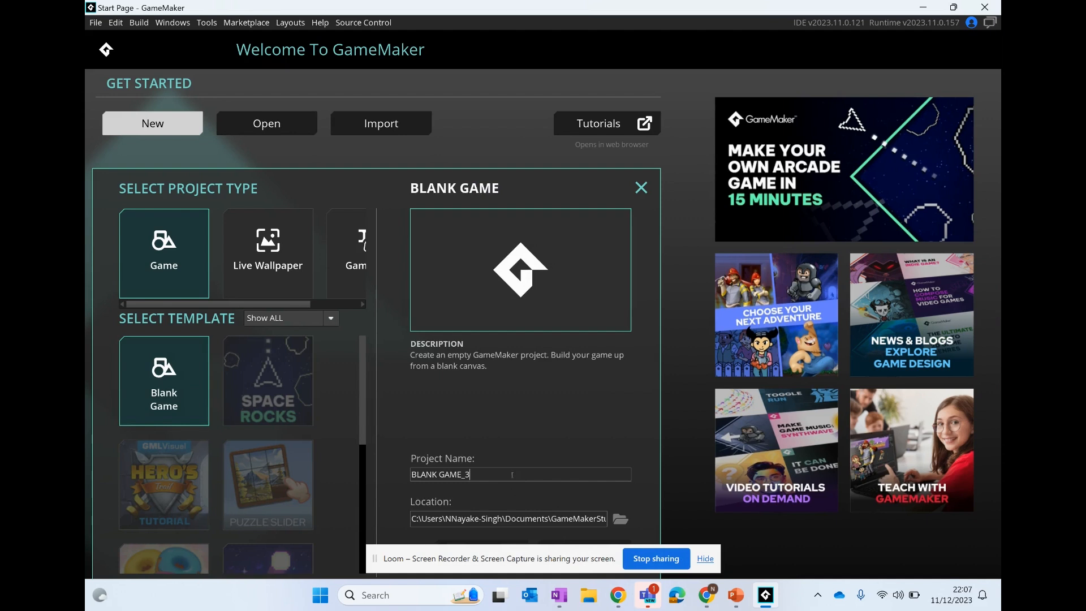
left_click(571, 542)
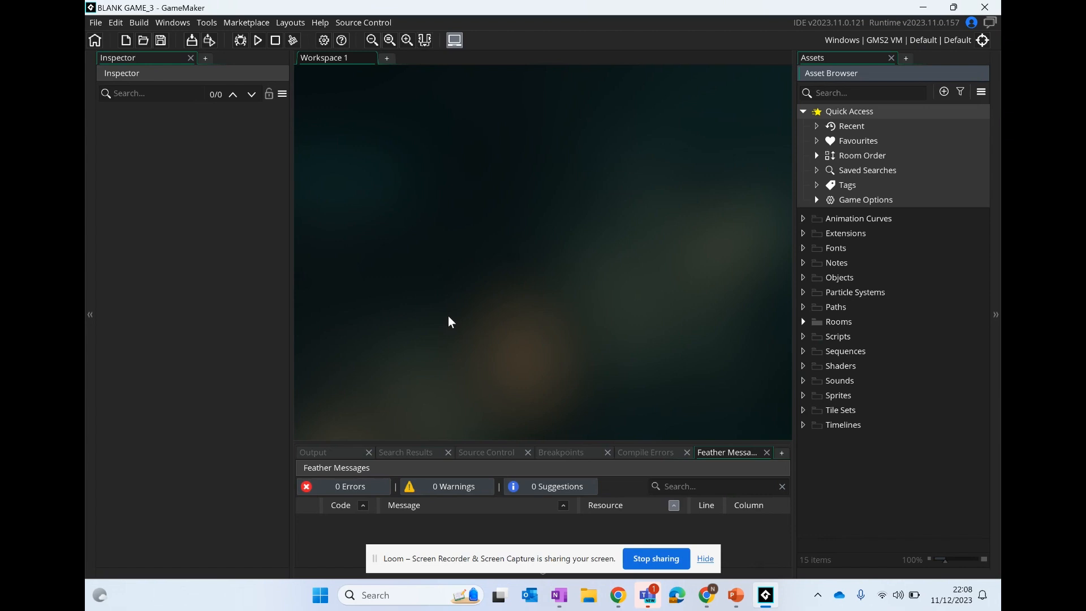
left_click_drag(376, 564, 102, 552)
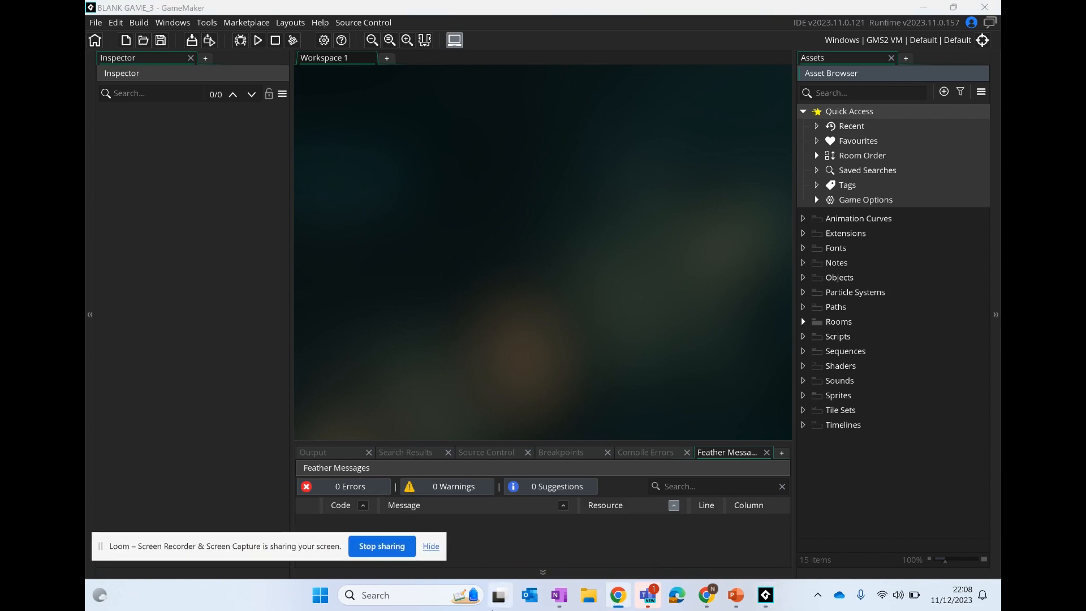
left_click(543, 573)
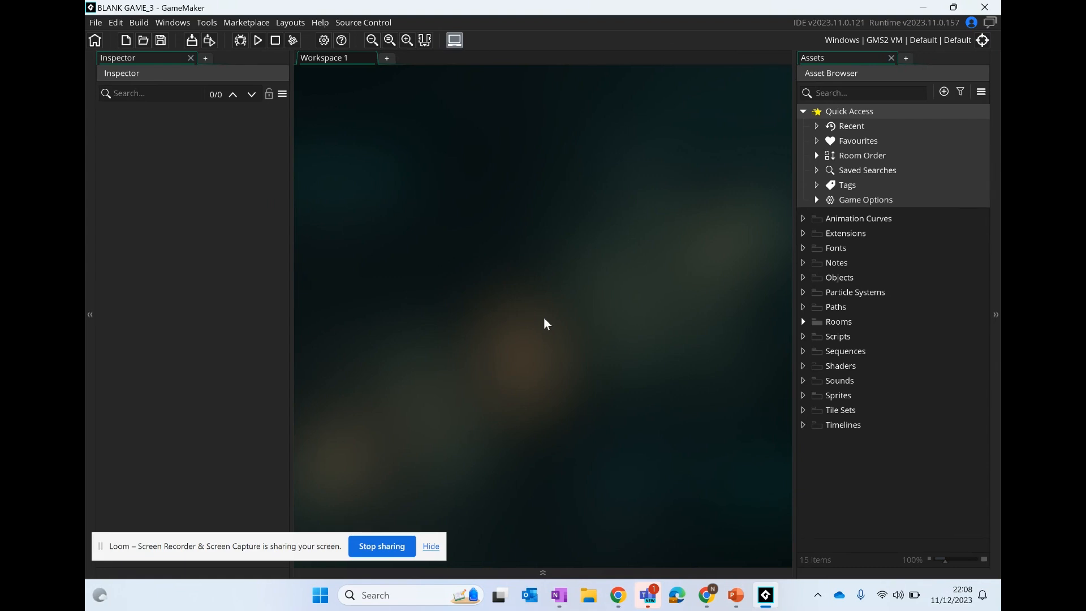
Create a new sprite in the Sprites folder and open its image for editing.
right_click(849, 401)
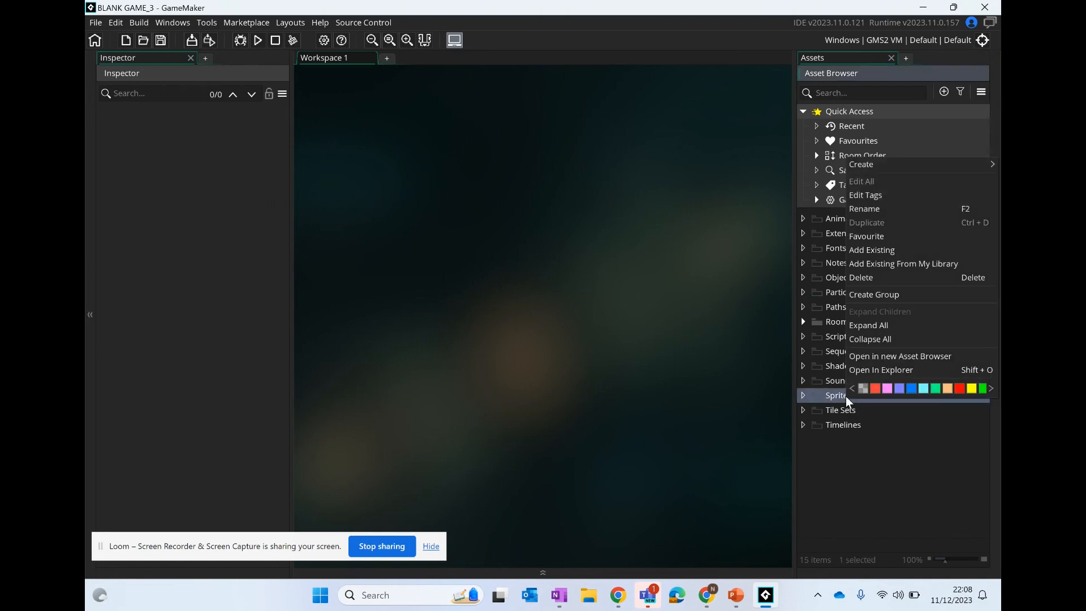
left_click(819, 402)
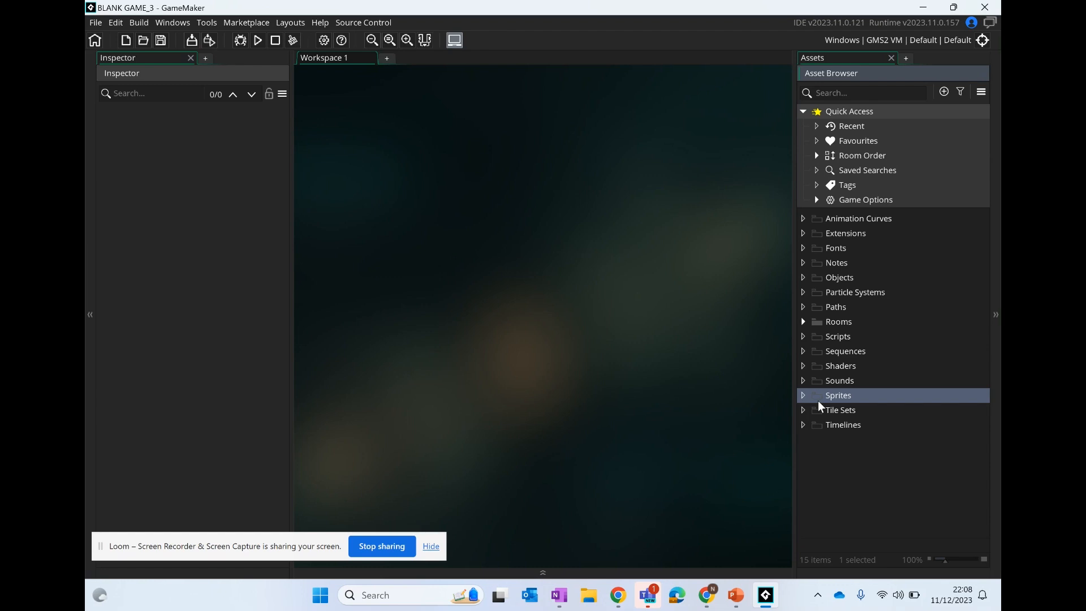
right_click(852, 401)
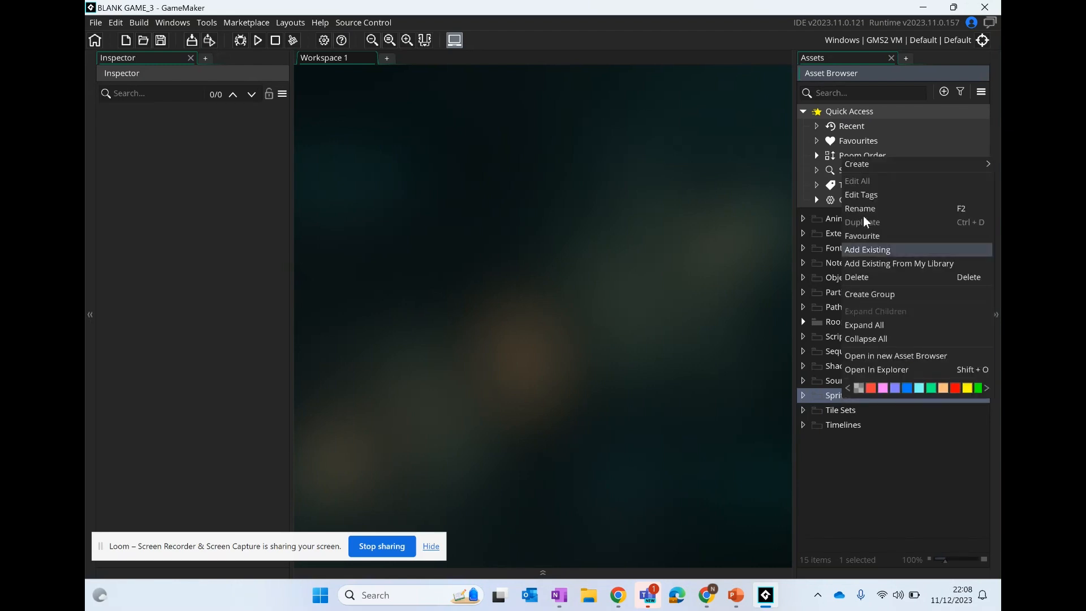
mouse_move(864, 161)
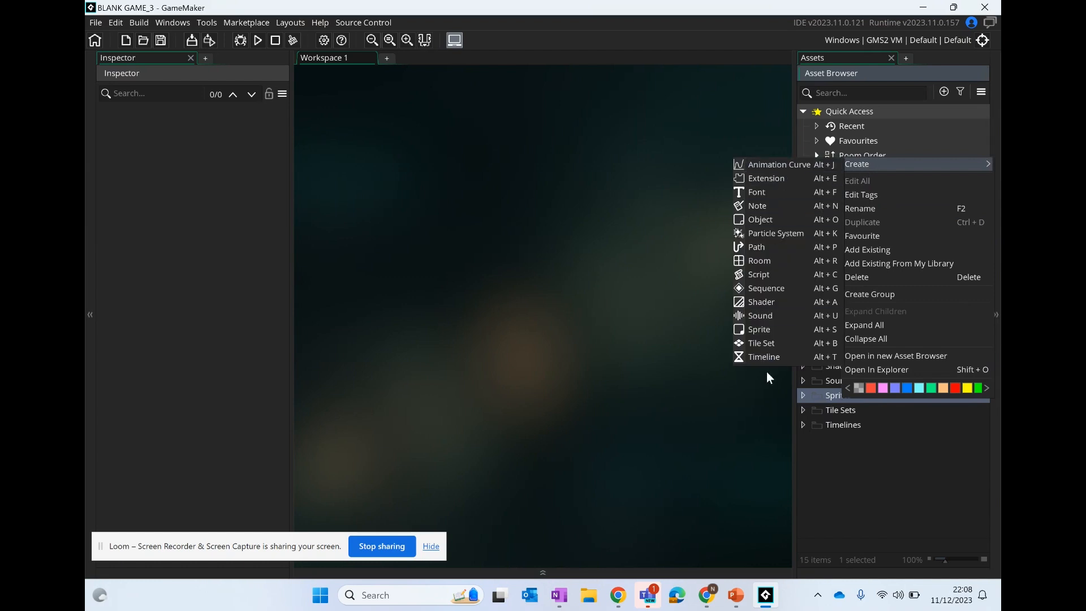
left_click(765, 329)
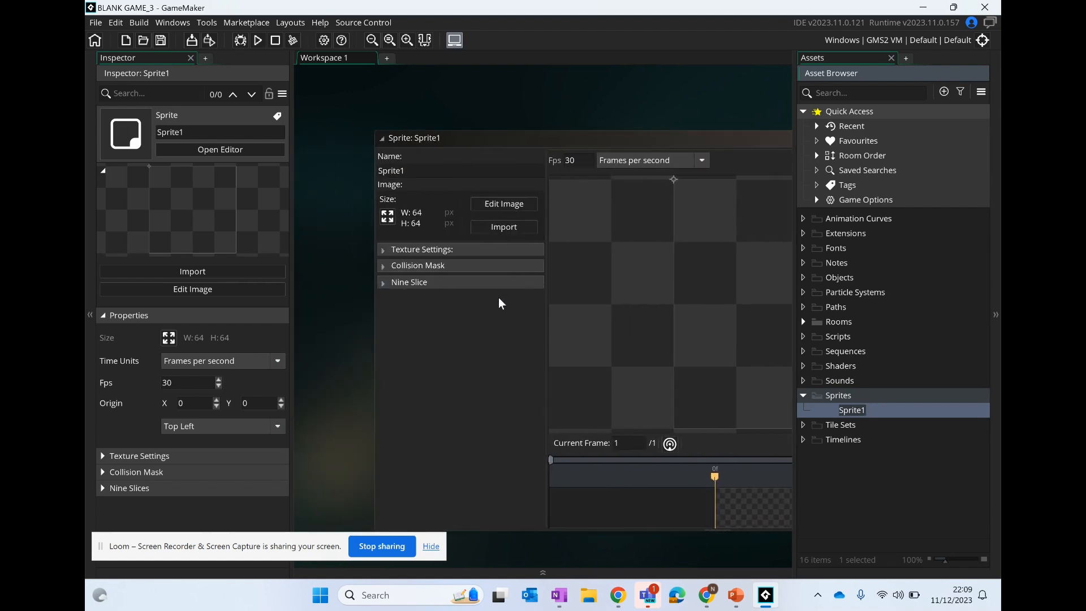
left_click(505, 205)
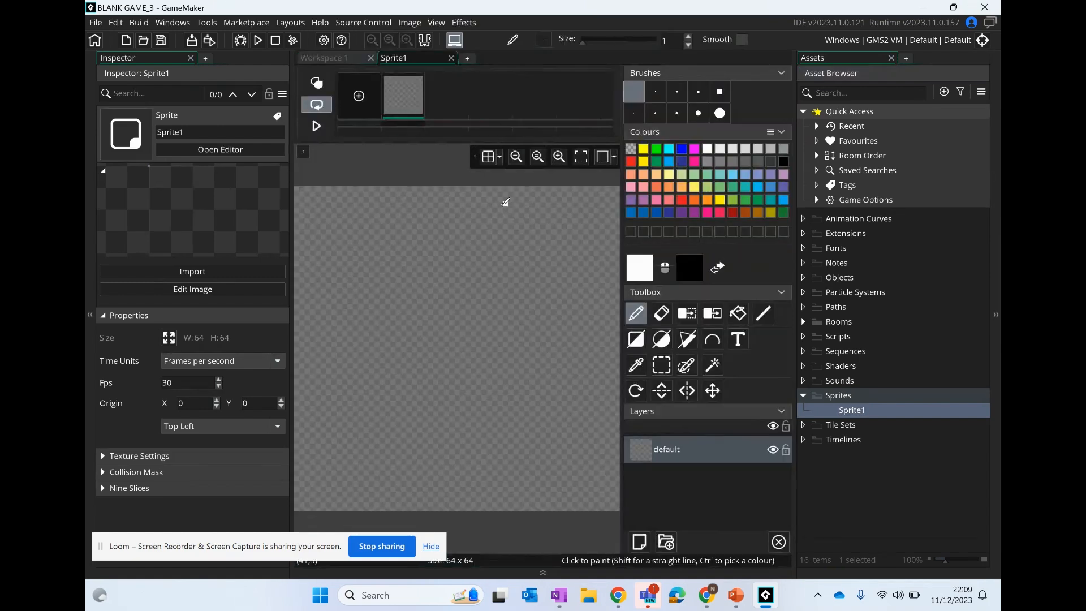
Fill the sprite's whole 64 x 64 canvas with red using the filled Rectangle tool.
scroll(506, 271, "down", 4)
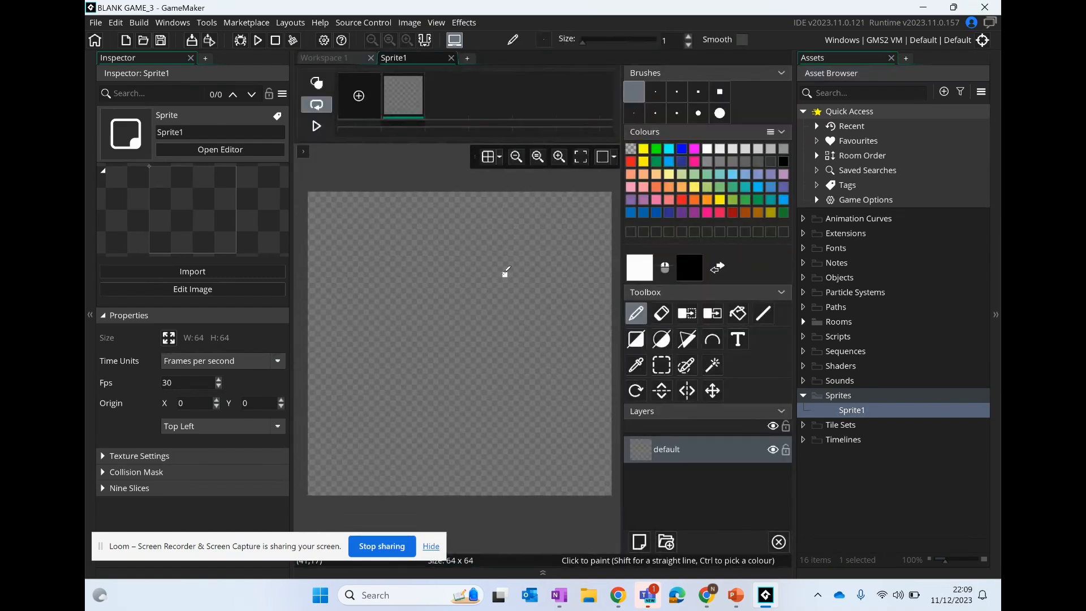
scroll(507, 271, "up", 3)
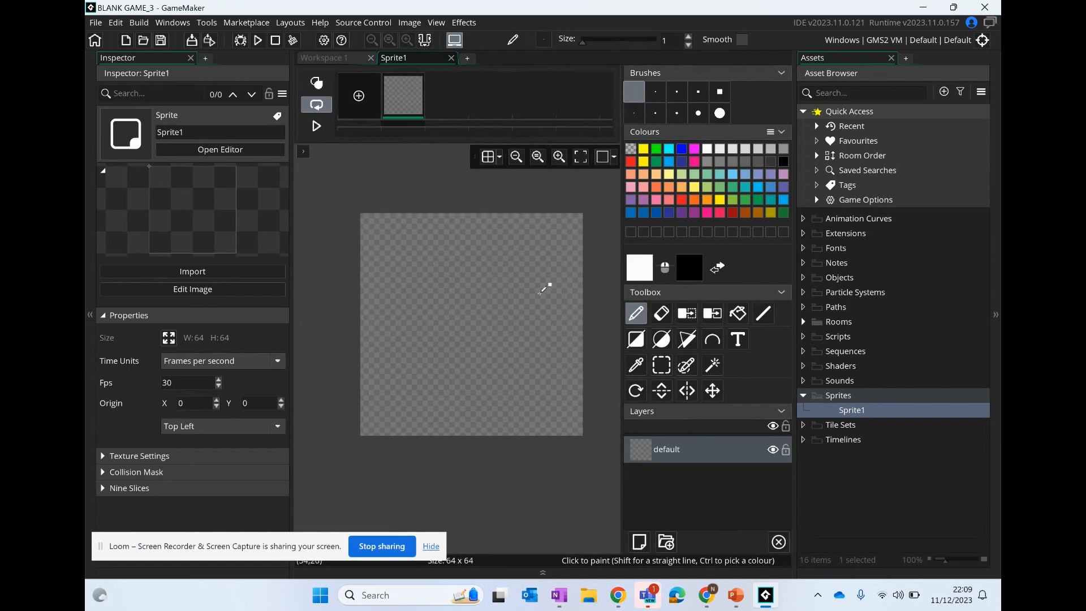
left_click(633, 162)
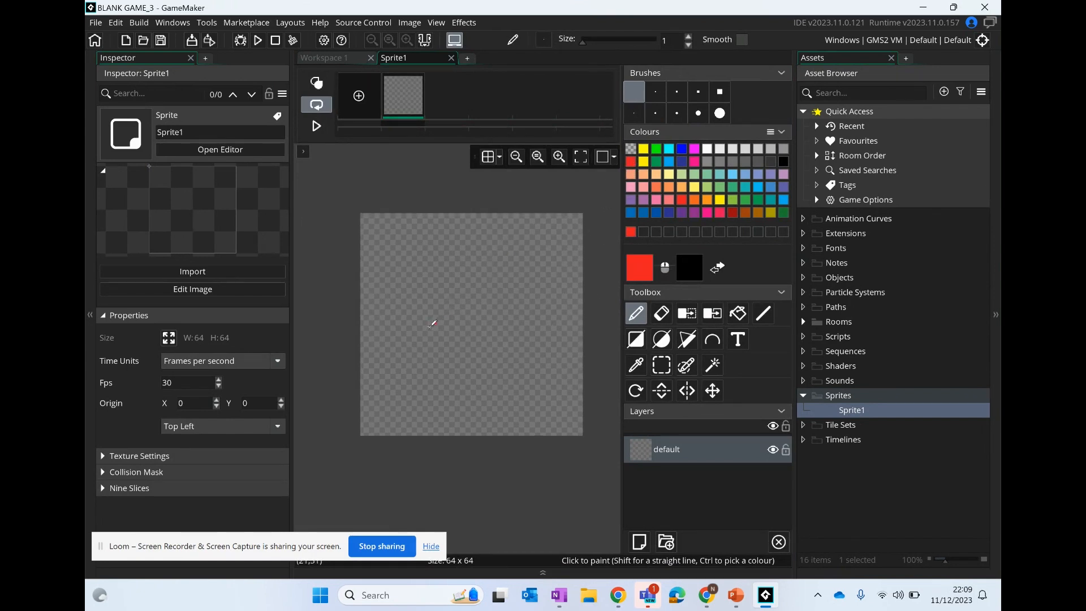
mouse_move(449, 264)
left_mouse_down()
mouse_move(538, 283)
mouse_move(392, 306)
mouse_move(445, 315)
left_mouse_up()
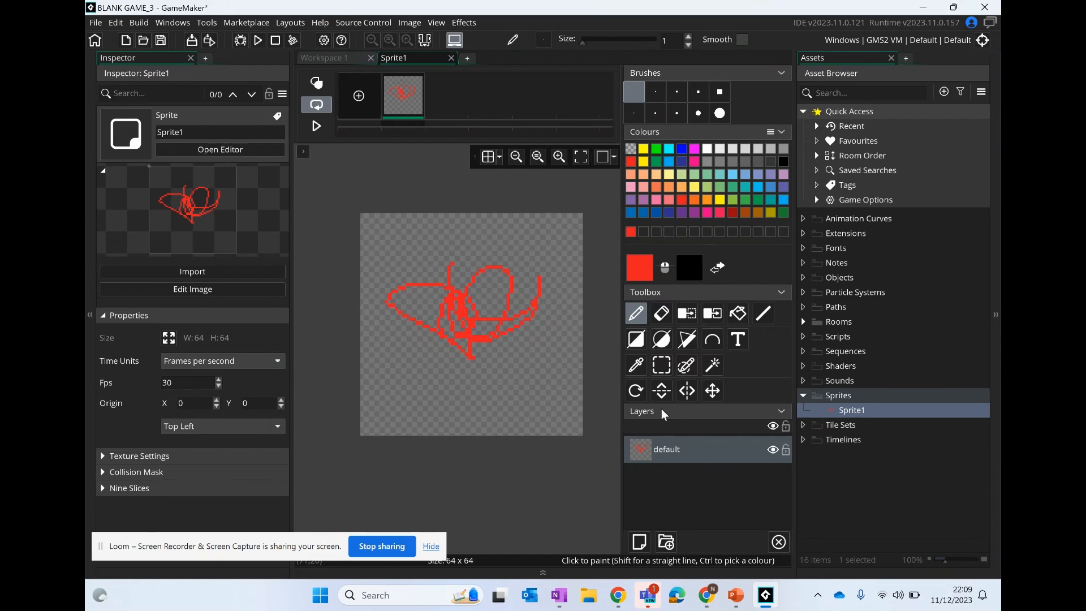
left_click(637, 340)
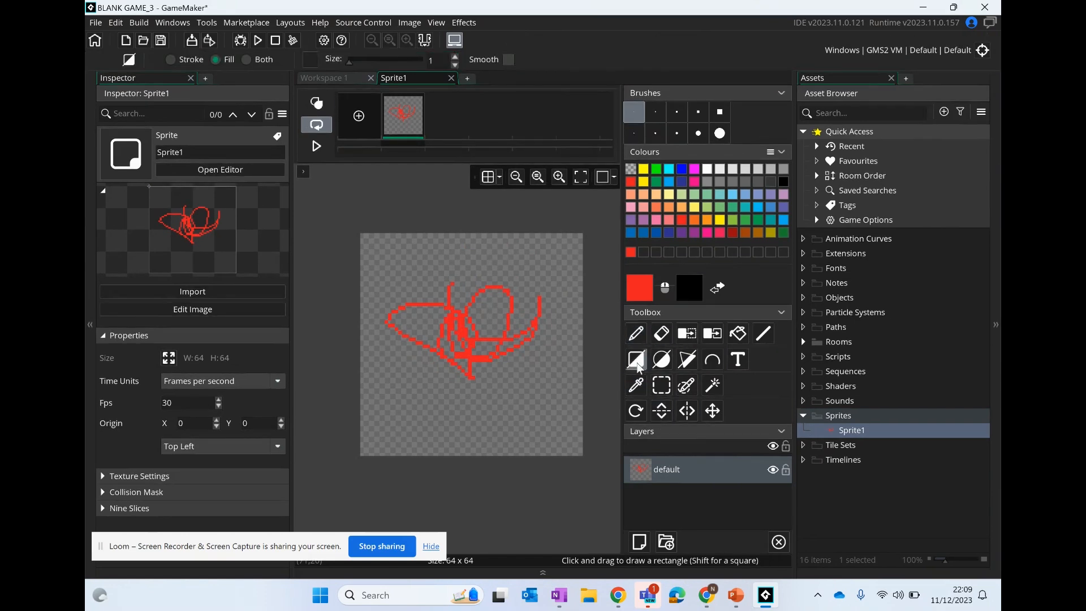
left_click_drag(362, 235, 585, 457)
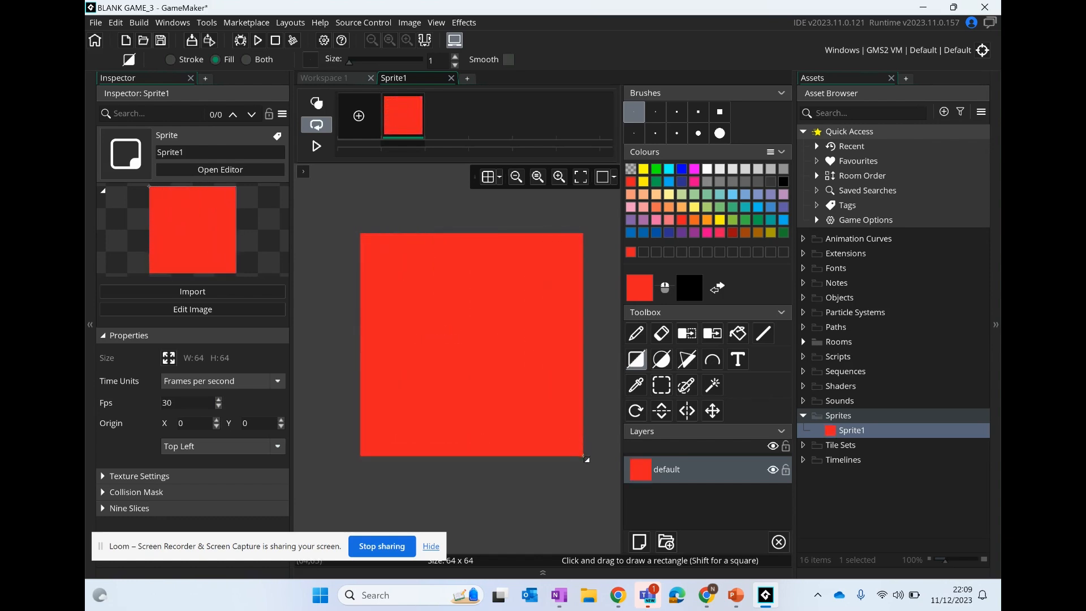
Draw two white rectangular eyes, trim the second one's lower edge with red to level them, and add a wide white mouth beneath.
left_click(708, 169)
left_click_drag(386, 268, 469, 317)
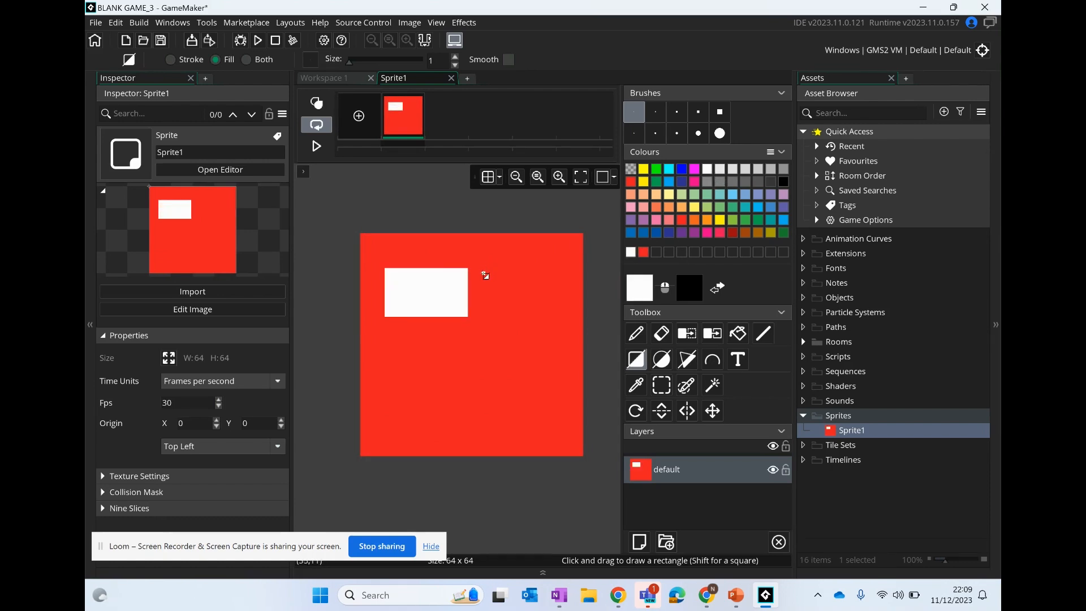
left_click_drag(483, 269, 559, 320)
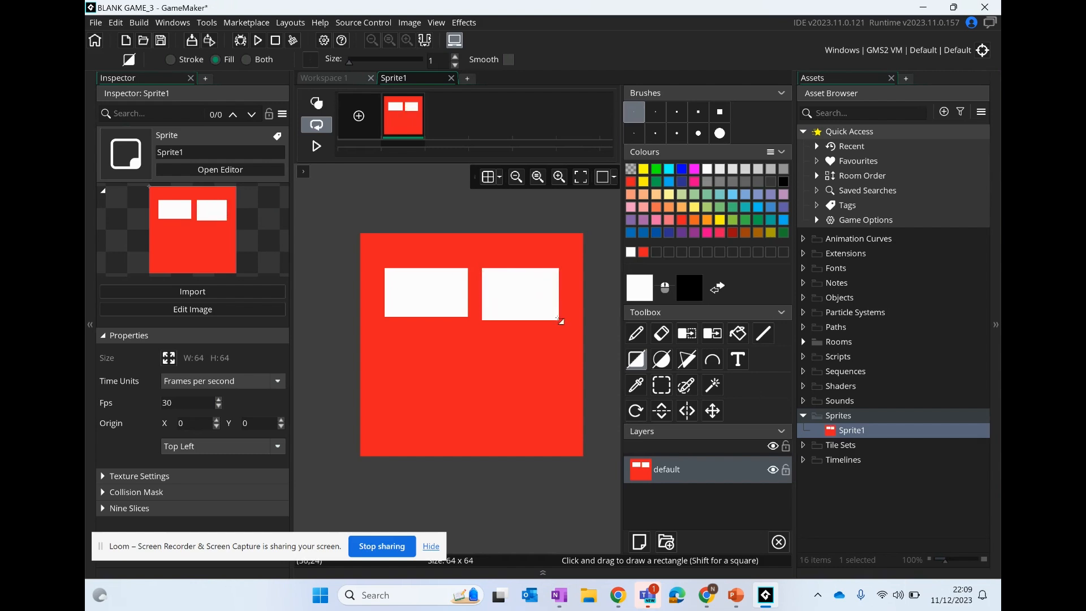
left_click(644, 252)
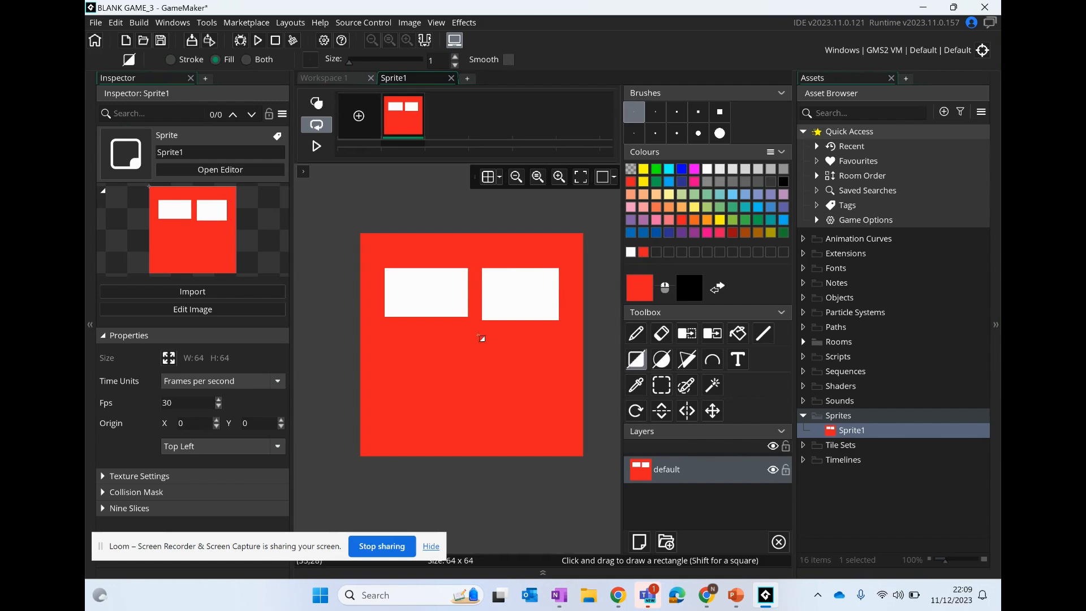
left_click_drag(478, 321, 570, 326)
left_click(631, 253)
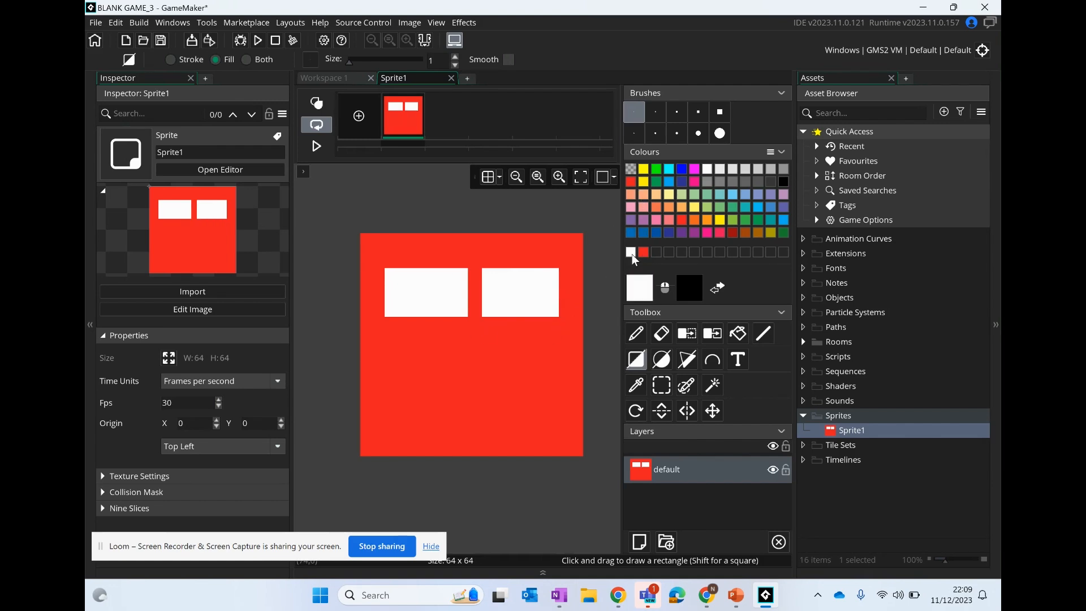
left_click_drag(385, 366, 559, 407)
Draw a narrow black vertical pupil through the middle of each white eye.
left_click(784, 182)
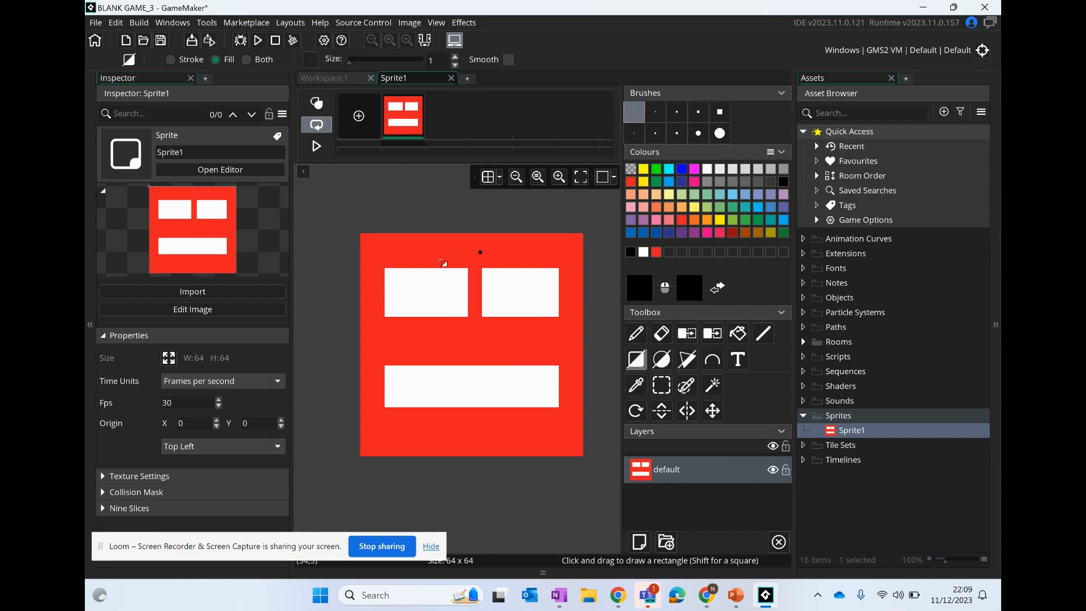
left_click_drag(420, 269, 434, 317)
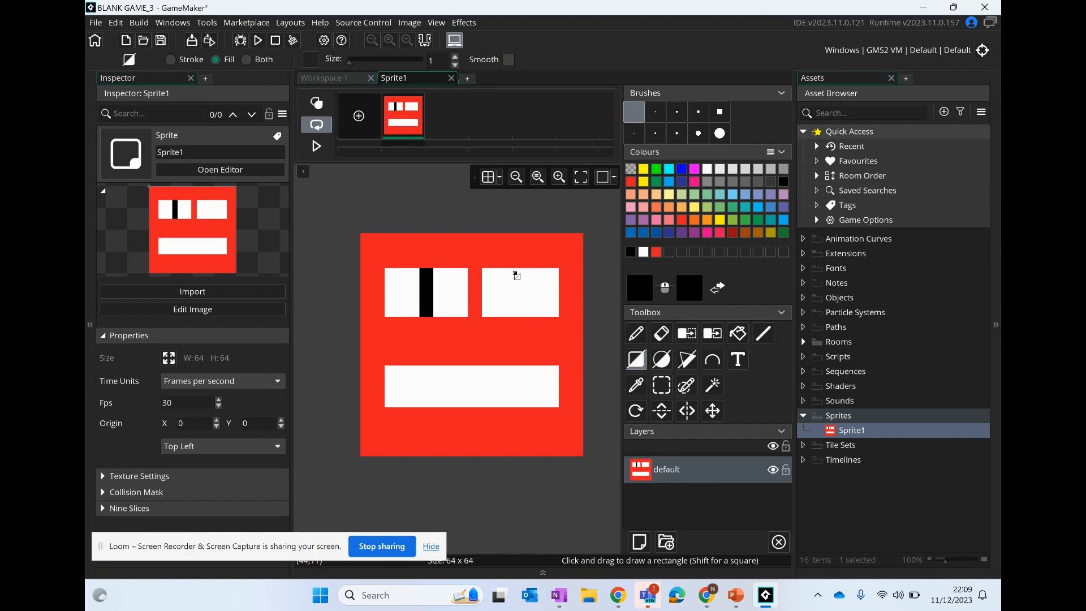
left_click_drag(514, 268, 528, 318)
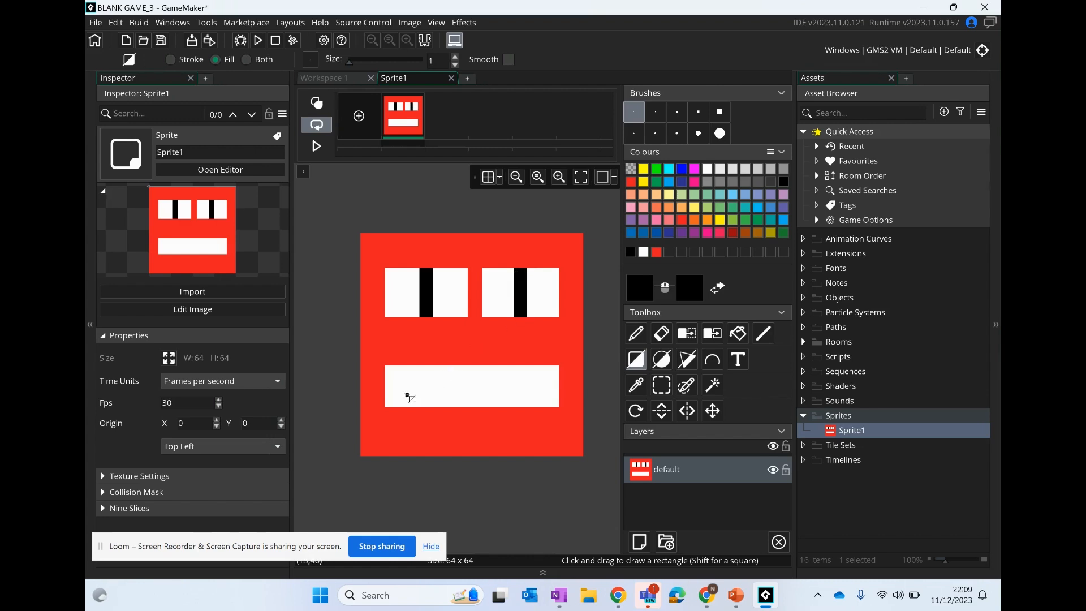
Draw a thin black line across the white mouth and add black eyebrows above both eyes, the second one bracket-shaped.
left_click_drag(386, 386, 560, 388)
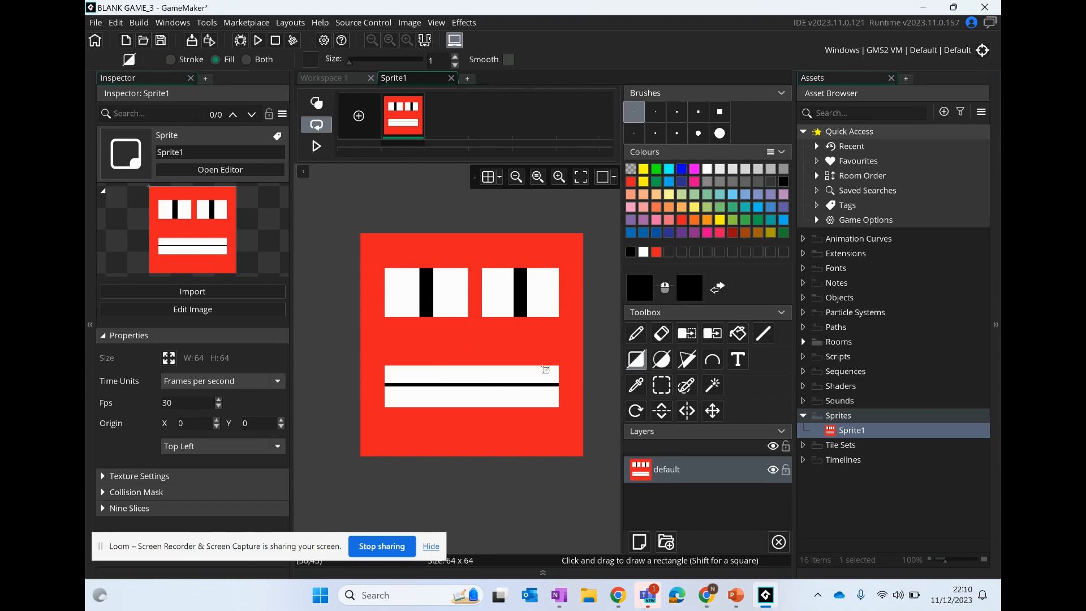
left_click_drag(461, 252, 368, 254)
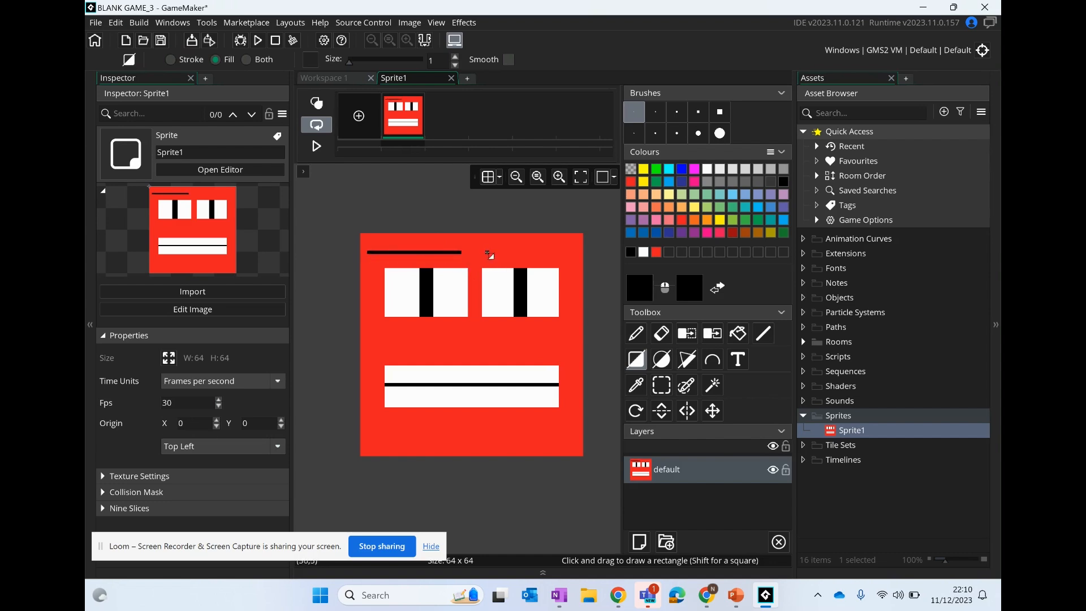
mouse_move(487, 247)
left_mouse_down()
mouse_move(563, 247)
mouse_move(563, 257)
left_mouse_up()
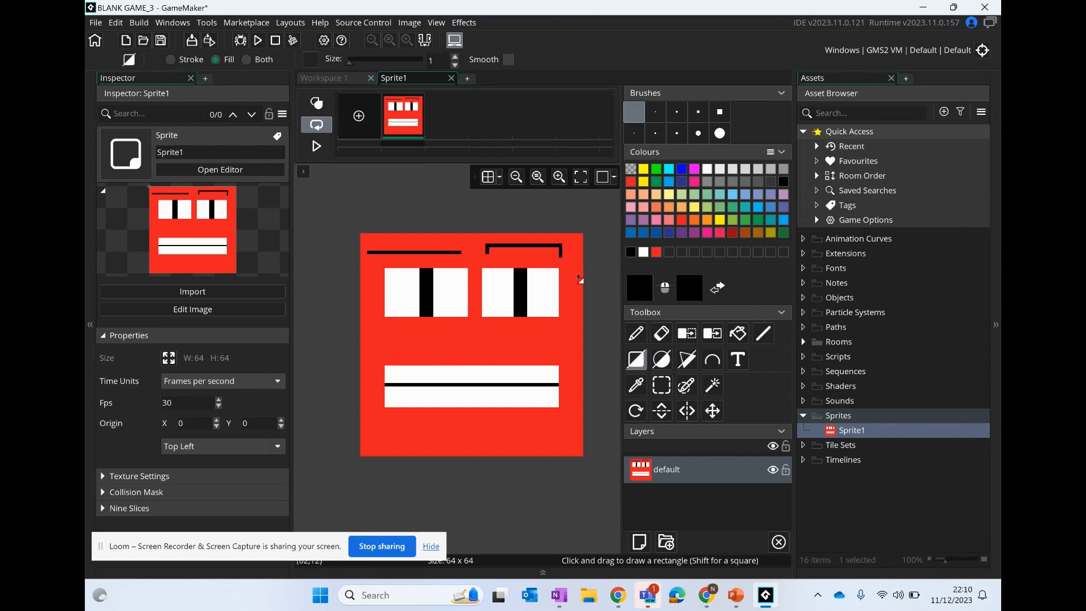
Close the sprite's image editor and its sprite window, leaving the workspace empty.
left_click(331, 78)
left_click(418, 59)
left_click(451, 78)
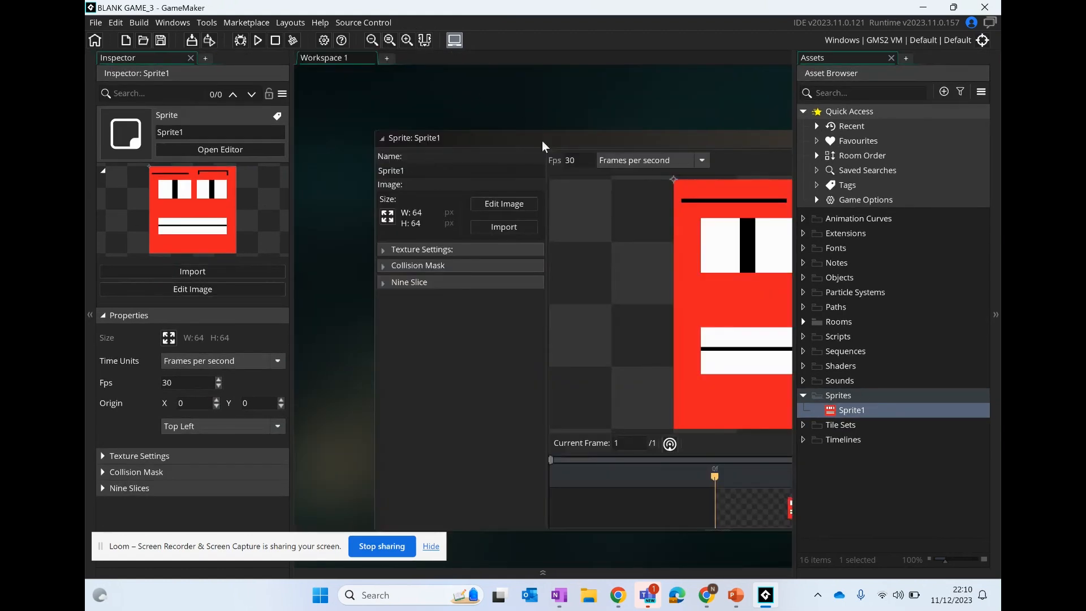
scroll(551, 147, "right", 7)
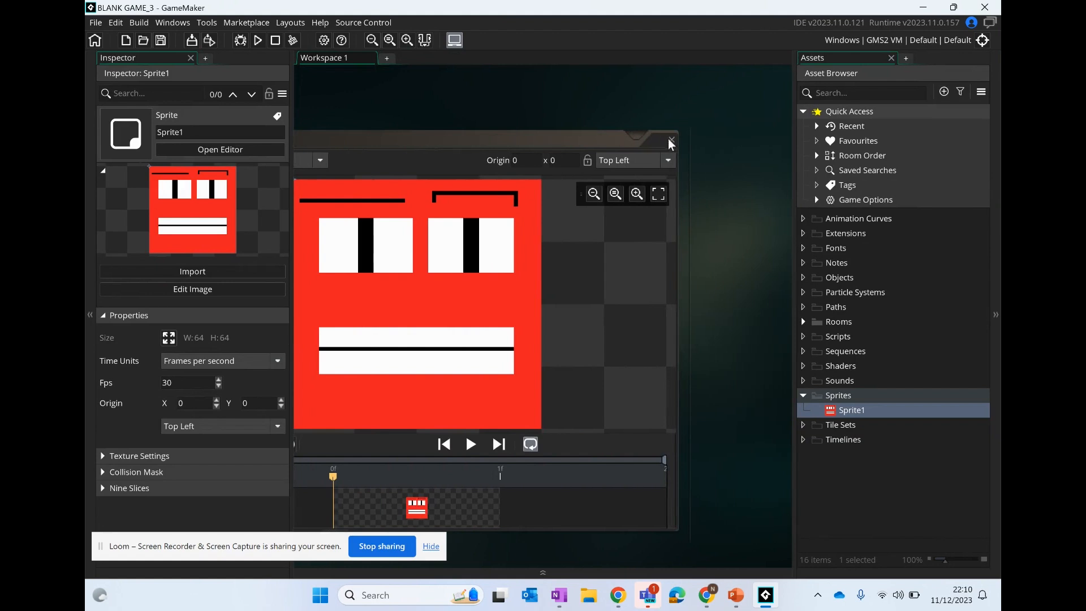
left_click(672, 140)
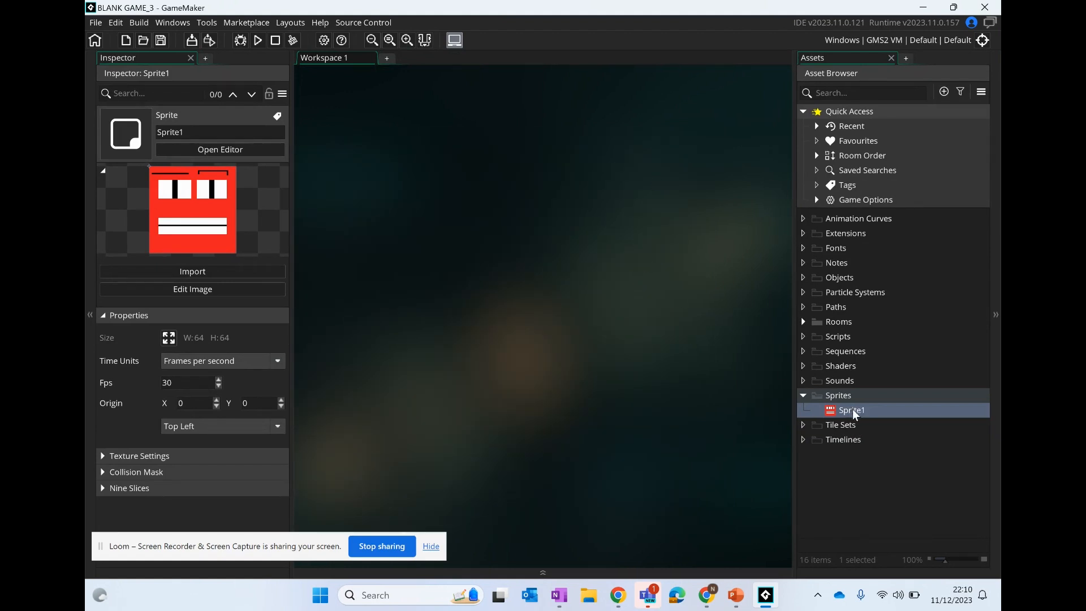
Create a second sprite in the Sprites group and open its blank 64 x 64 canvas for image editing.
right_click(843, 396)
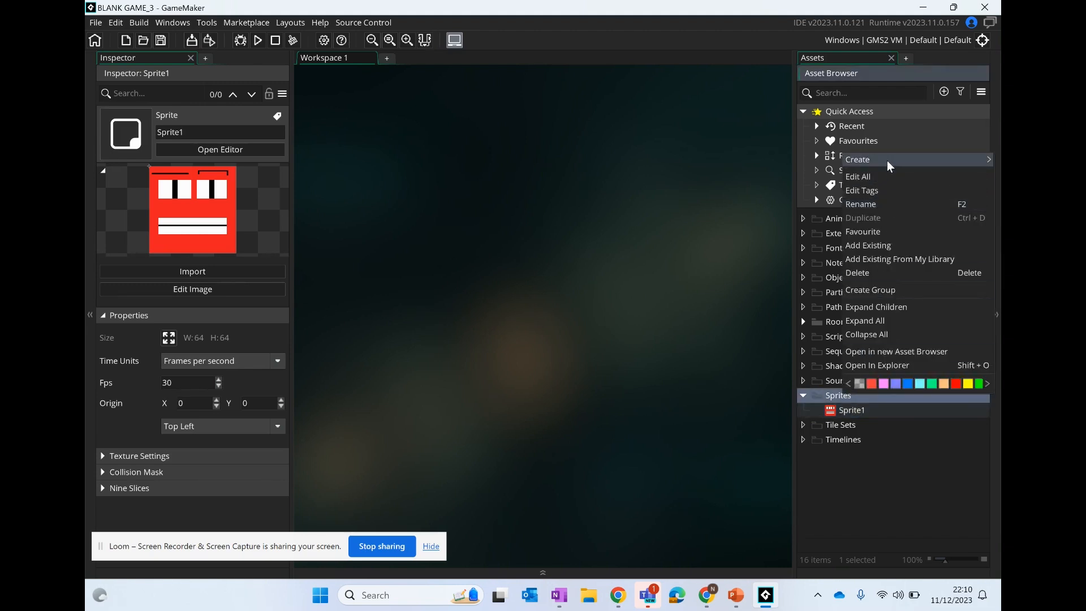
mouse_move(889, 161)
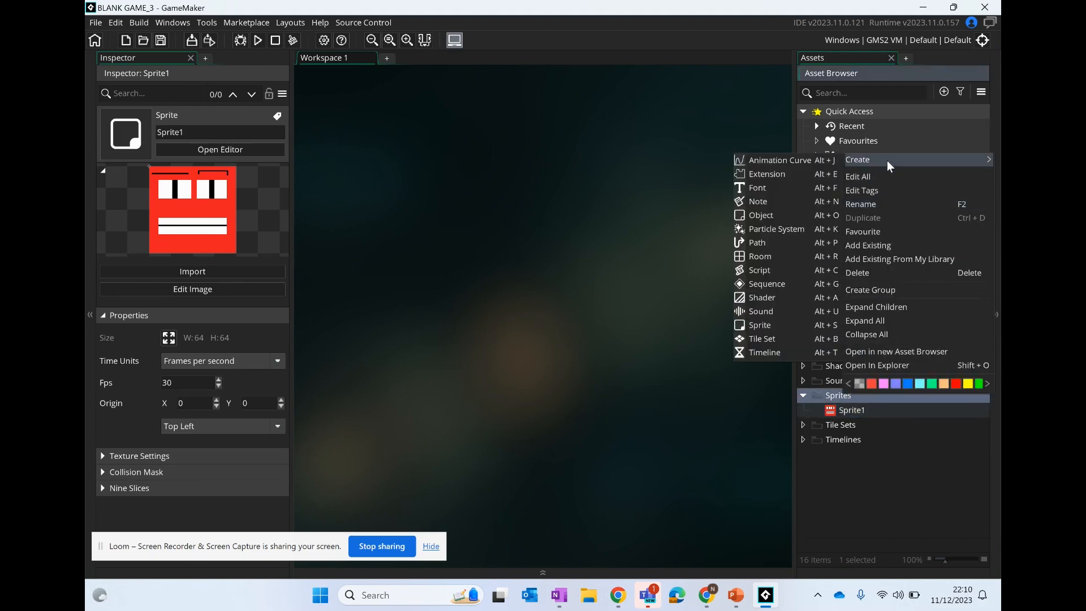
left_click(775, 324)
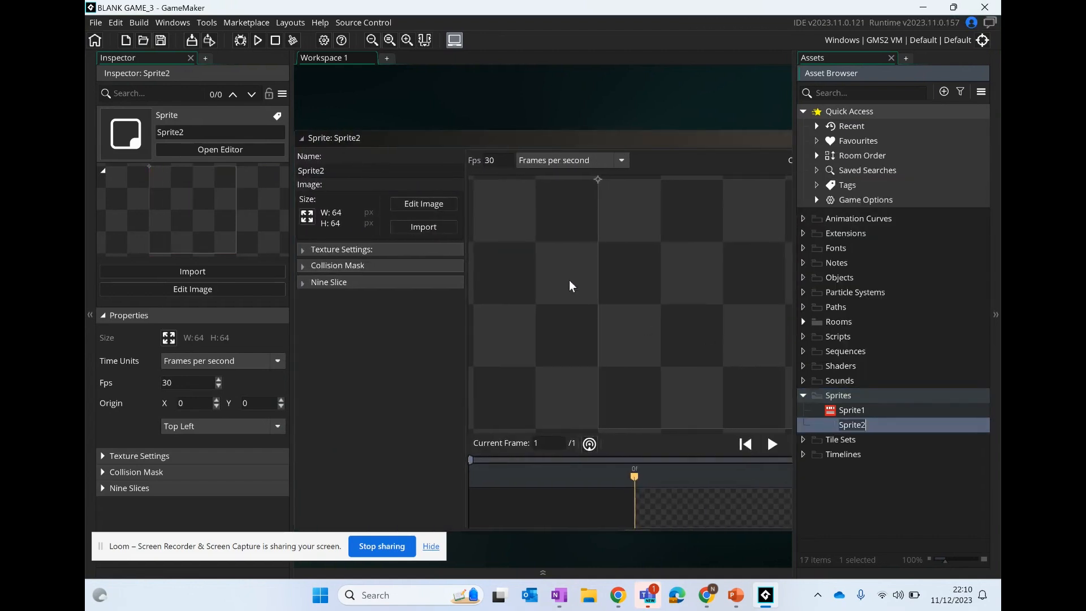
left_click(430, 206)
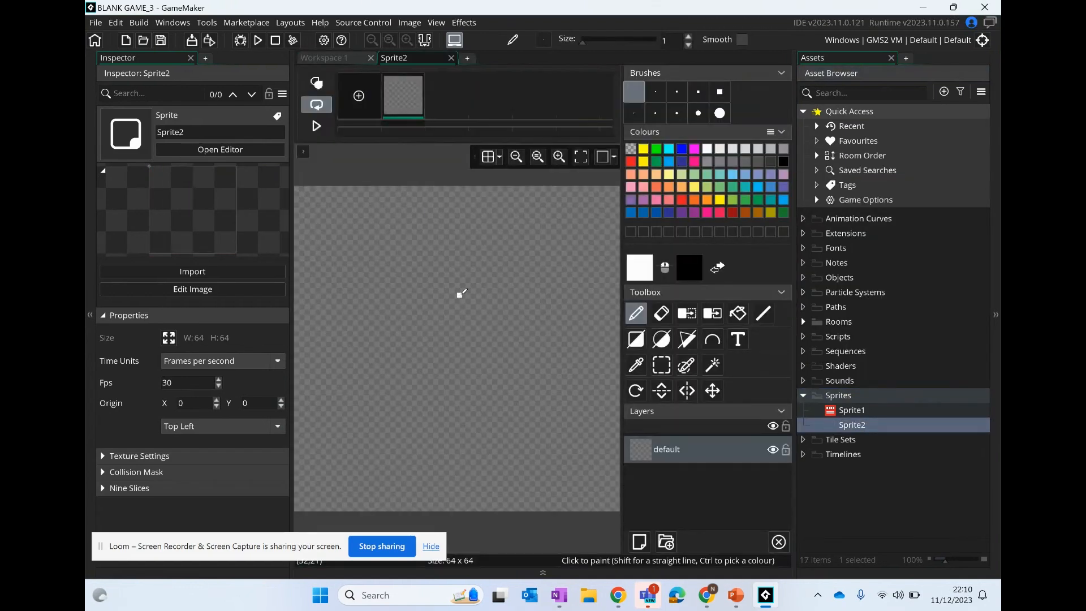
Draw a filled green strip about 13 pixels high across the canvas top and fill the area beneath with a brown rectangle.
scroll(461, 291, "down", 1)
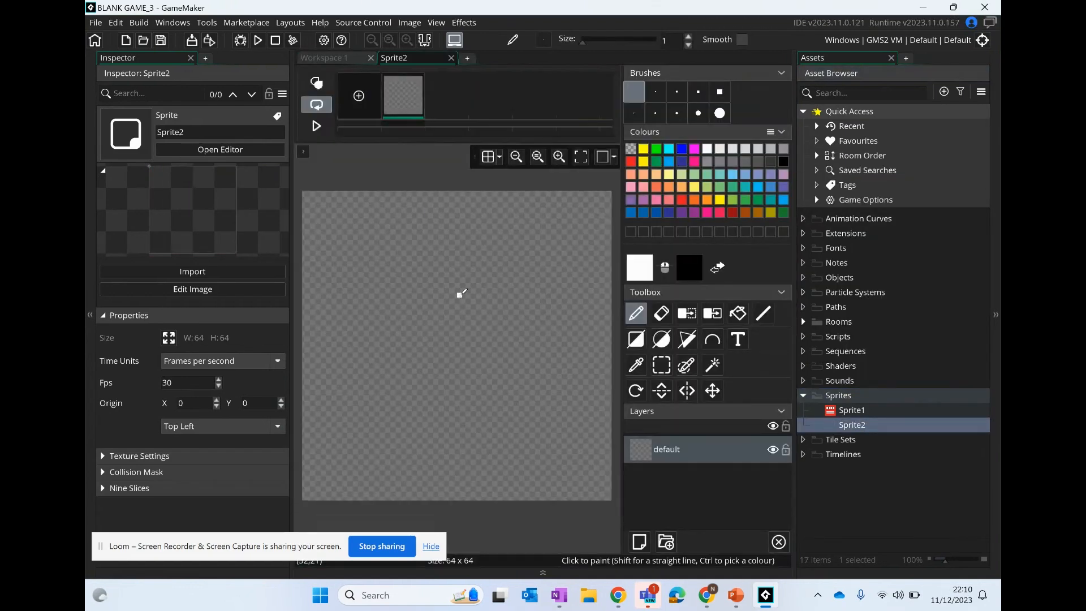
left_click(656, 162)
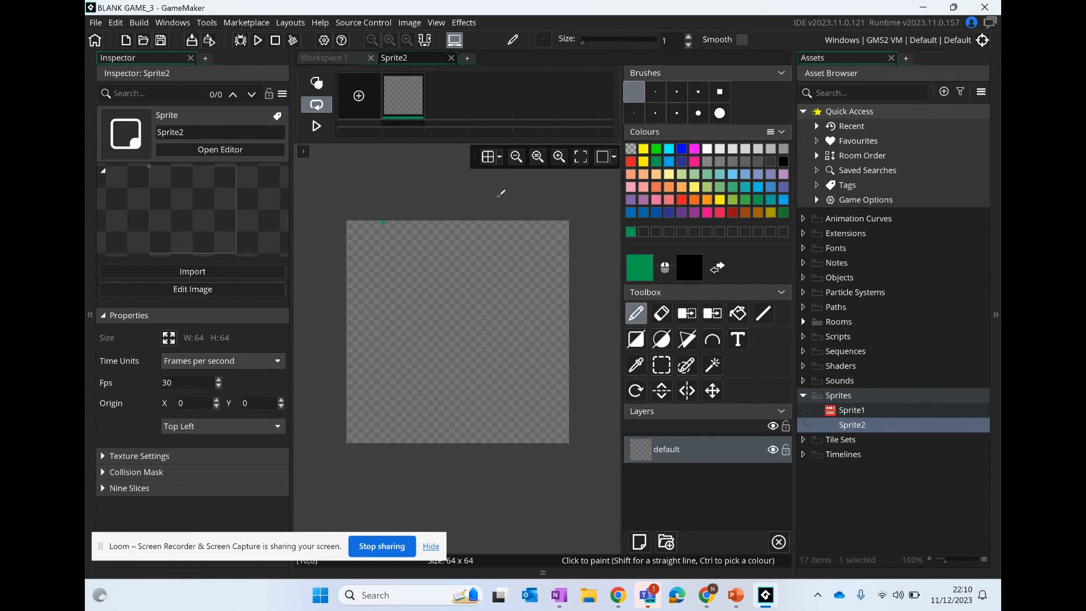
left_click(645, 342)
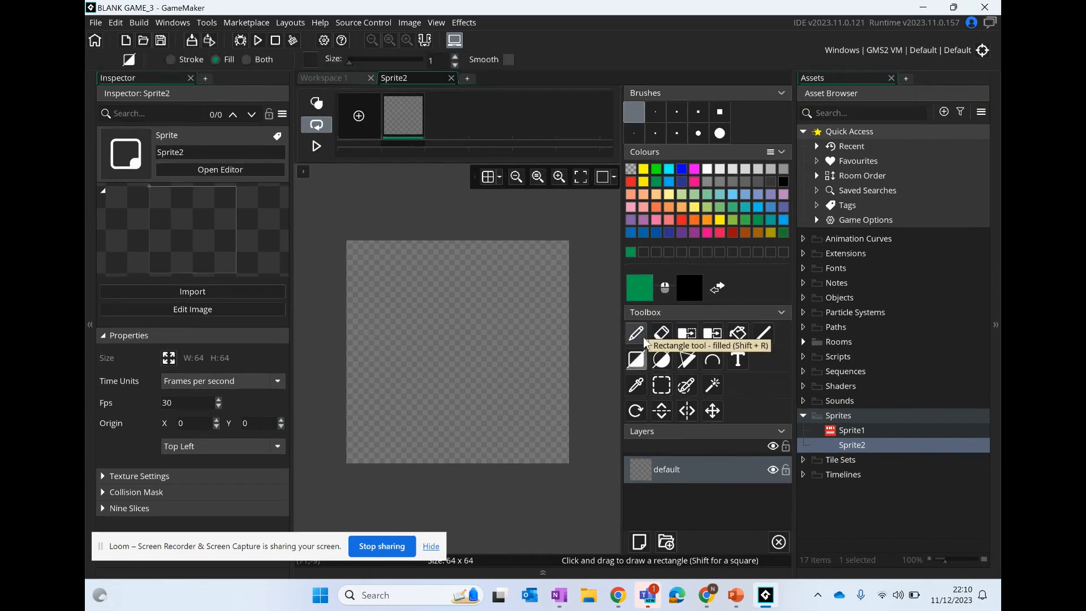
left_click_drag(349, 246, 571, 286)
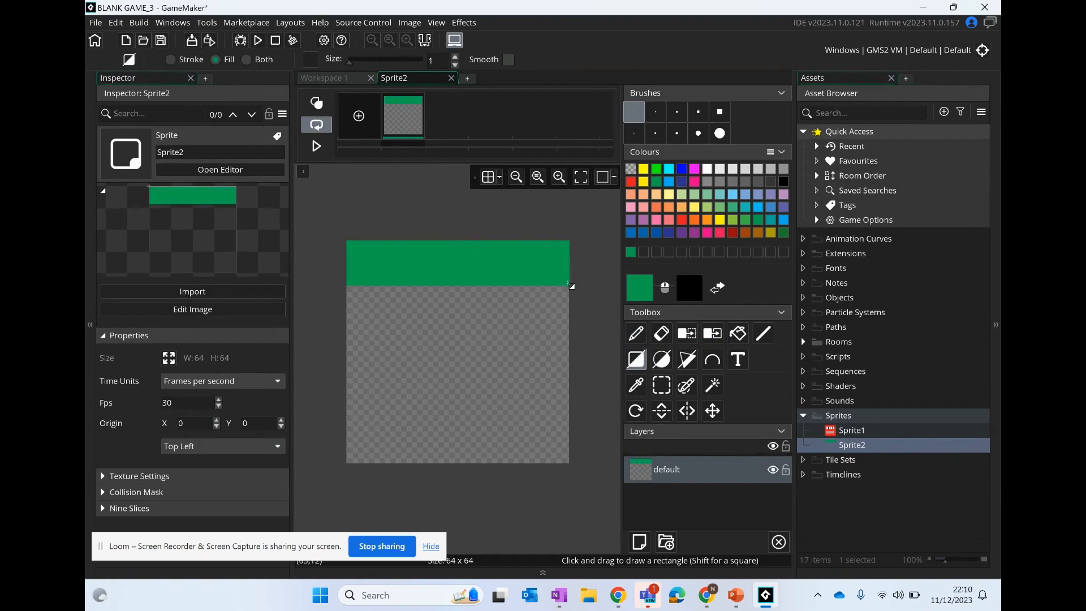
left_click(745, 233)
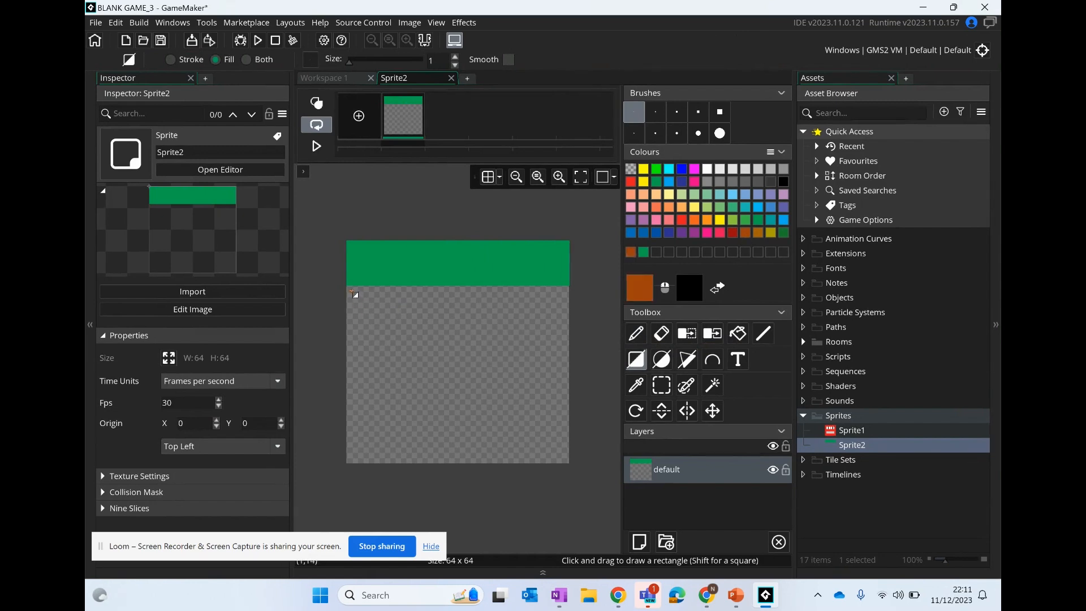
left_click_drag(349, 288, 569, 465)
Draw four rows of dark red filled rectangles as staggered bricks over the brown area, leaving thin brown gaps between them.
left_click(735, 233)
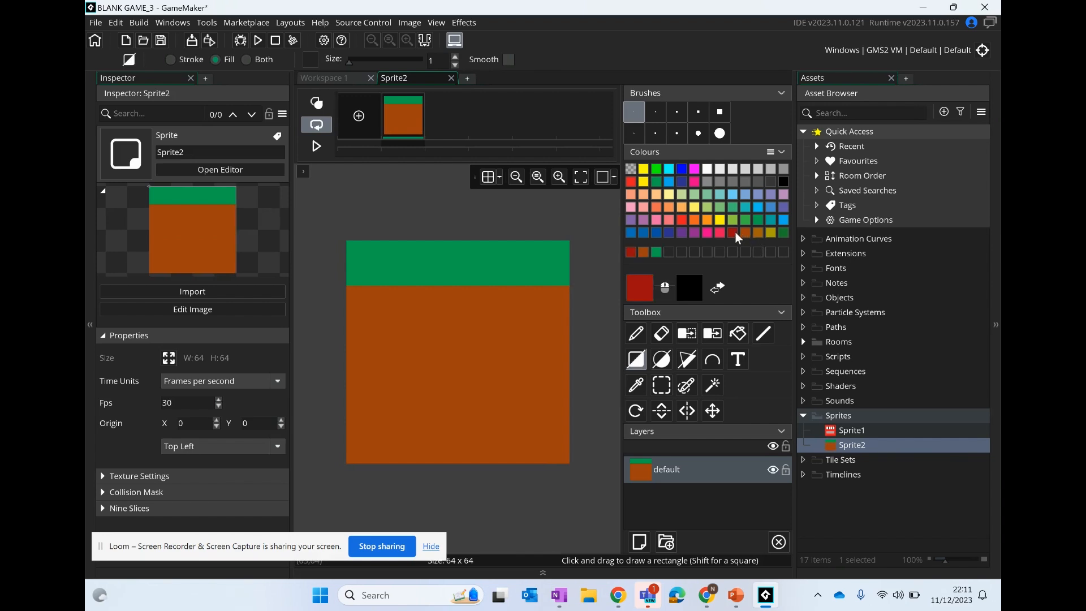
left_click_drag(350, 293, 455, 341)
mouse_move(462, 293)
left_mouse_down()
mouse_move(563, 342)
mouse_move(551, 365)
mouse_move(496, 395)
mouse_move(447, 370)
mouse_move(357, 352)
left_mouse_up()
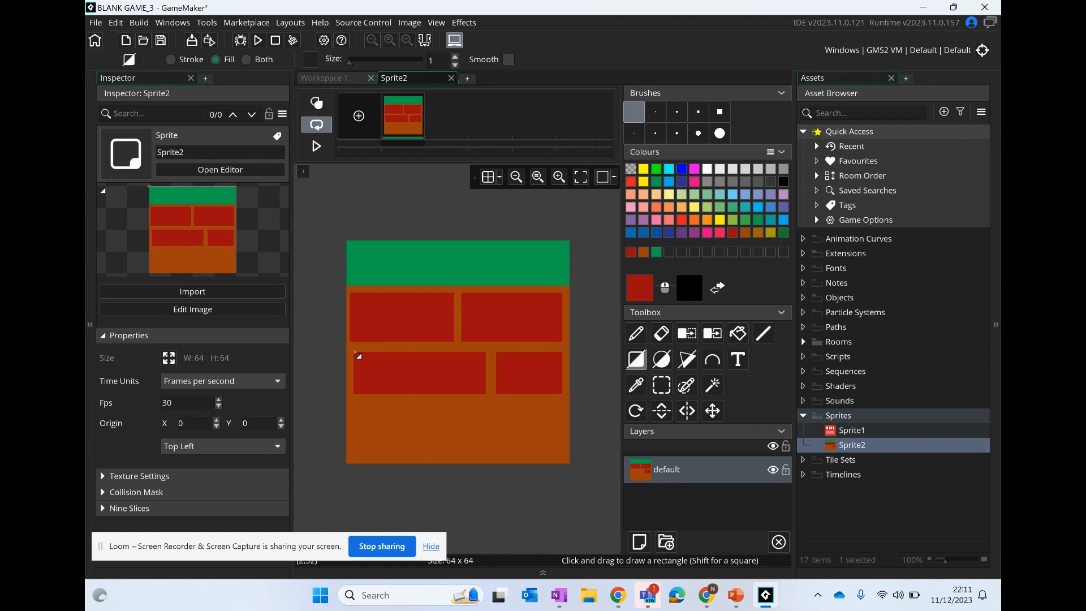
left_click_drag(355, 405, 565, 441)
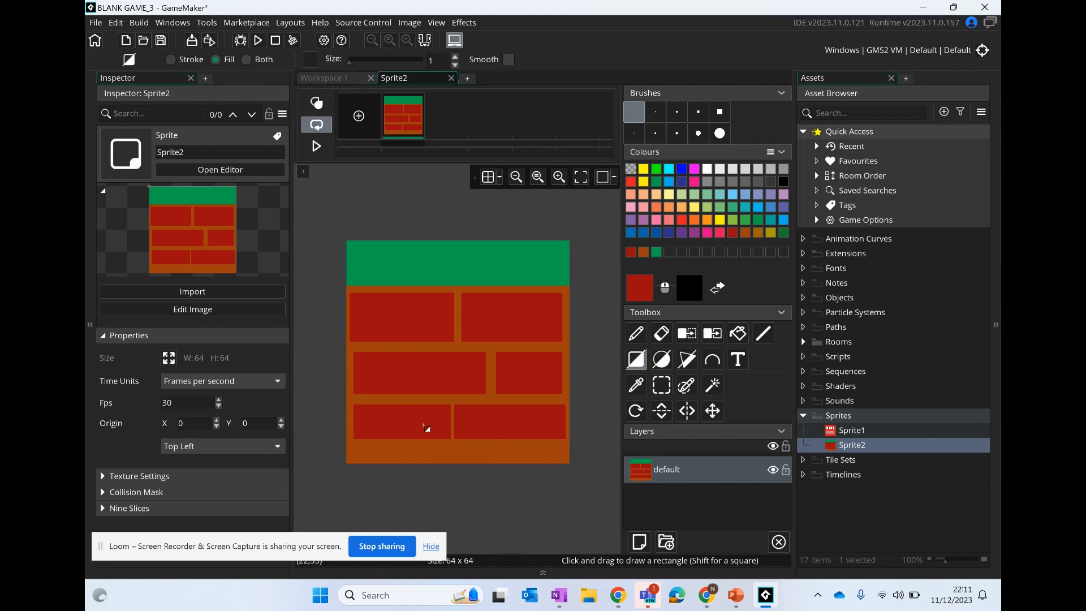
mouse_move(355, 446)
left_mouse_down()
mouse_move(433, 461)
mouse_move(425, 469)
mouse_move(549, 469)
left_mouse_up()
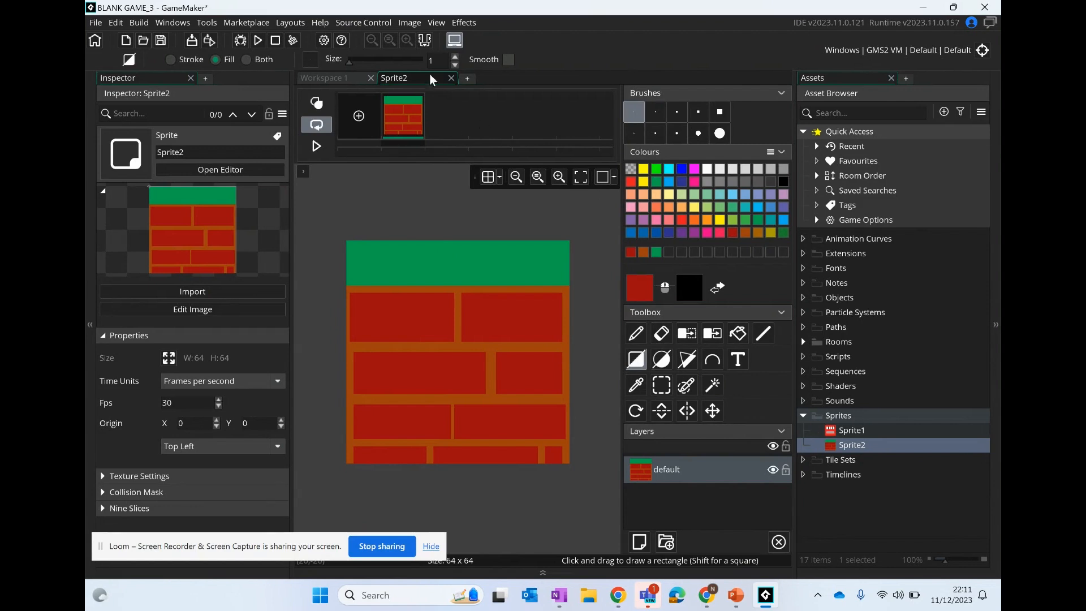
Close the brick sprite's image editor and its sprite window in the workspace.
left_click(451, 78)
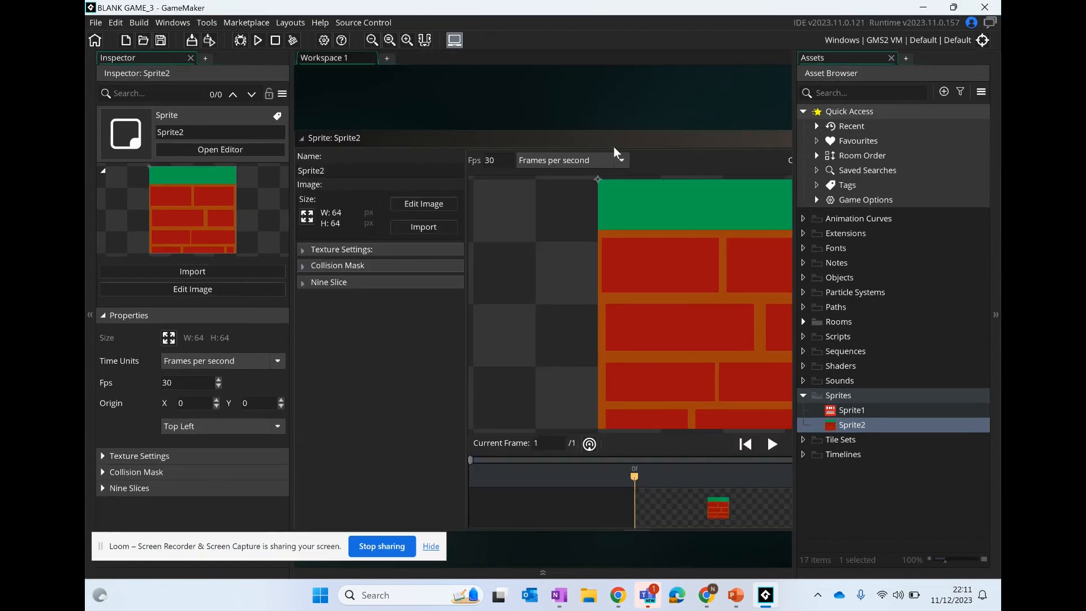
scroll(617, 124, "right", 5)
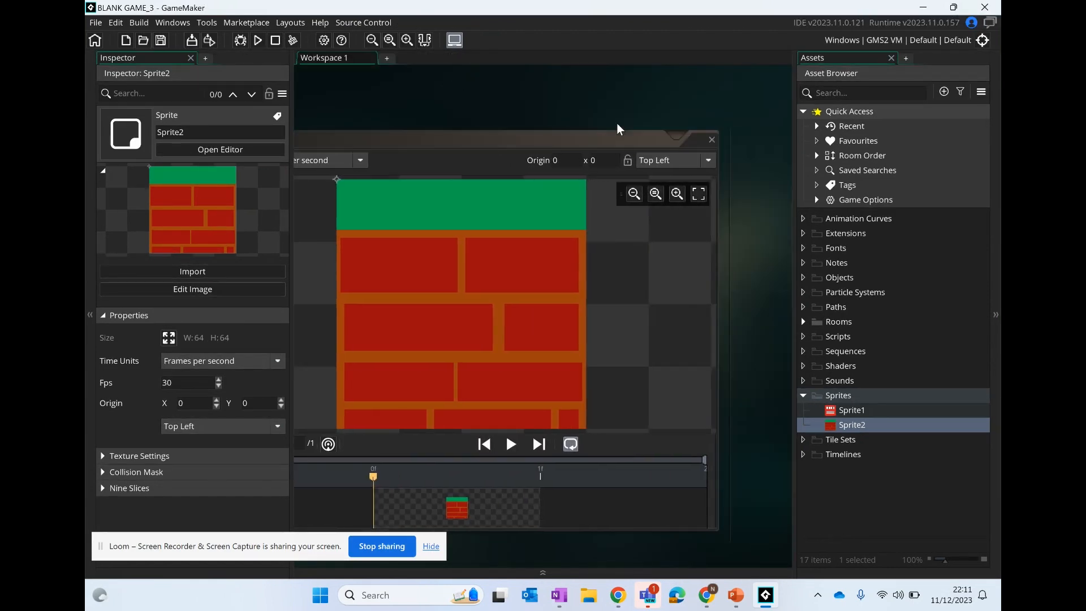
left_click(712, 140)
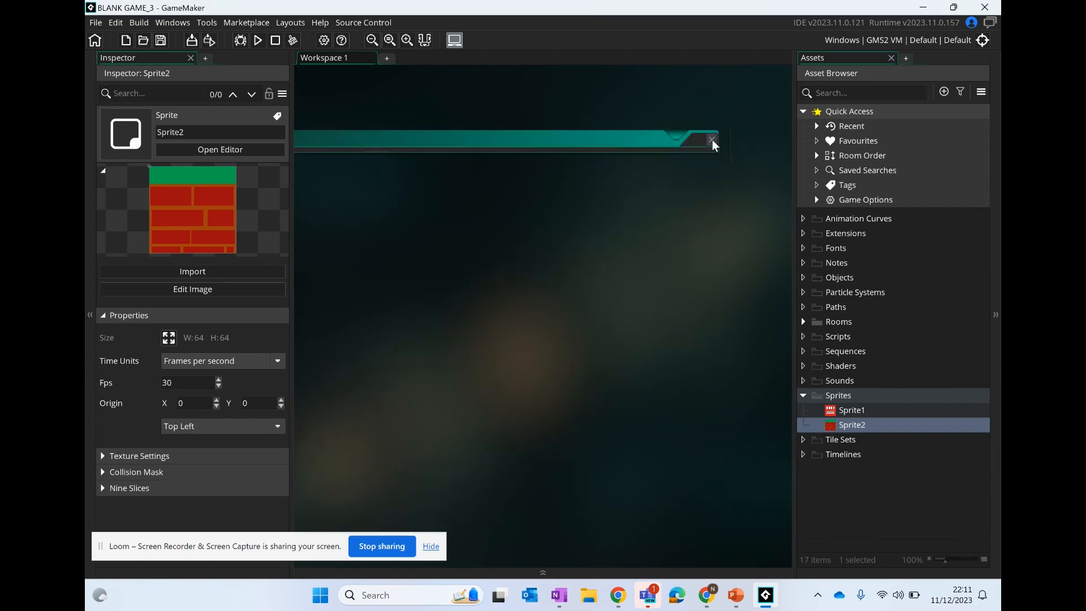